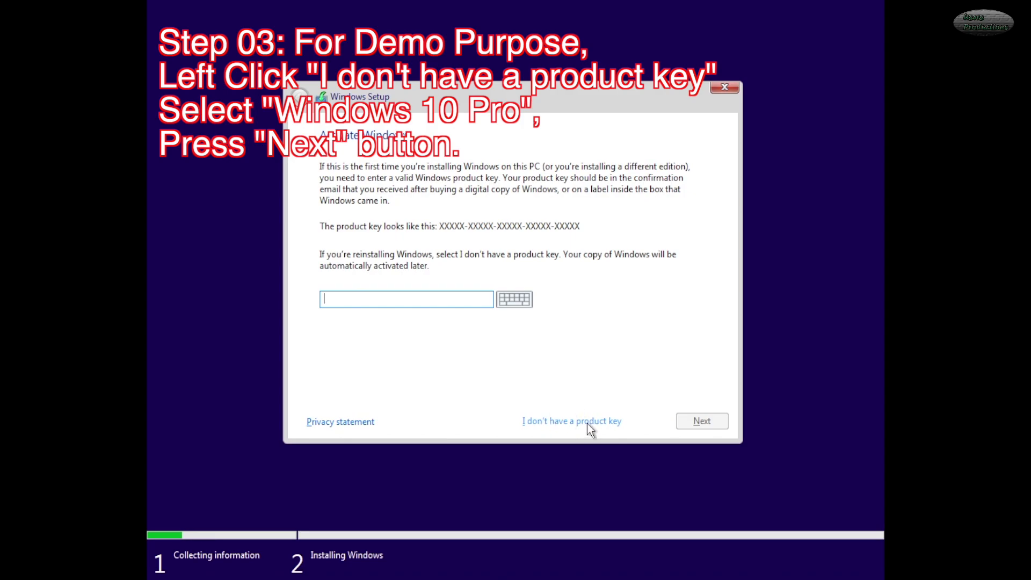
- Skip the product key and pick Windows 10 Pro from the edition list
click(572, 420)
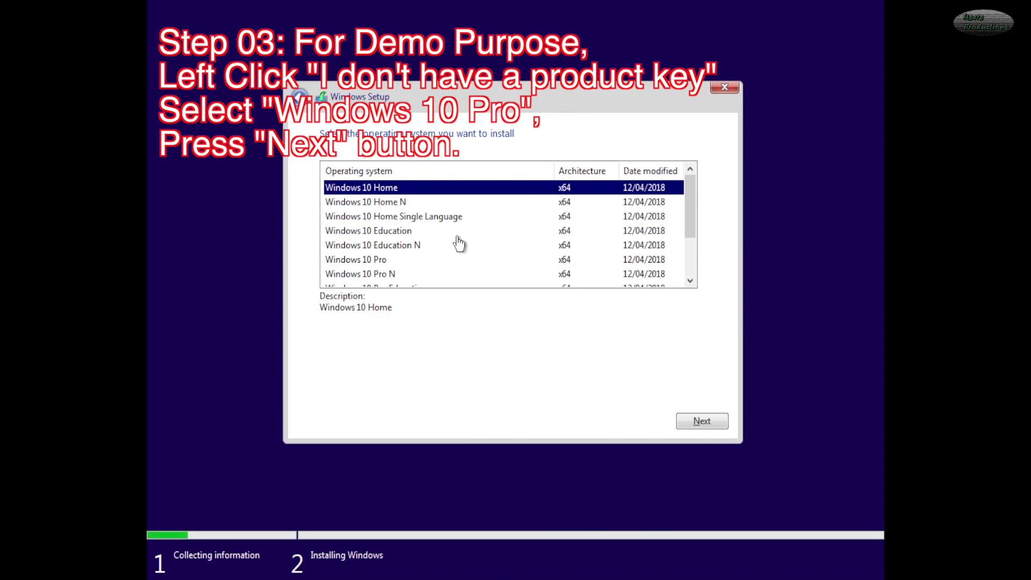
drag(688, 213, 686, 274)
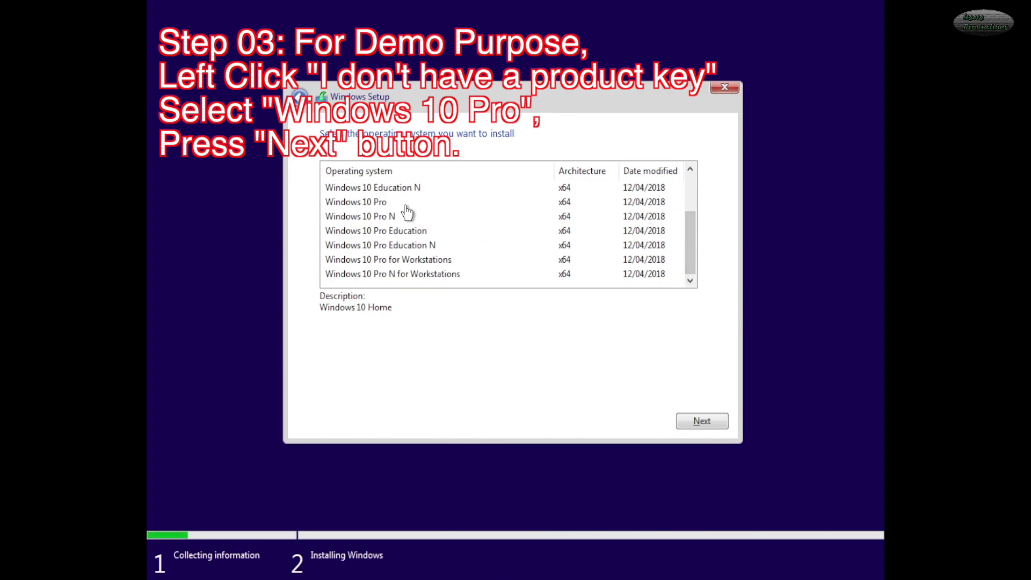
click(368, 203)
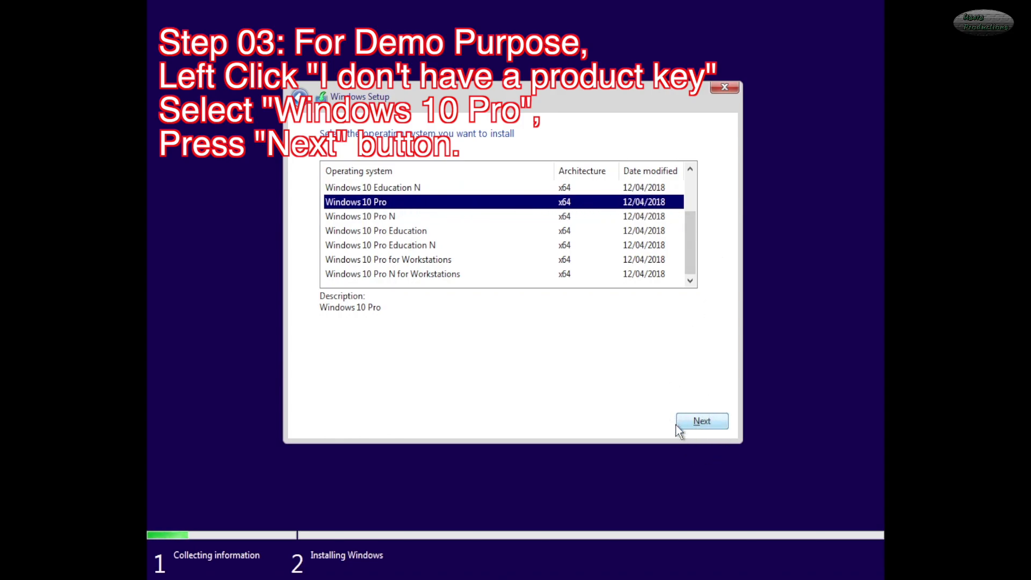
click(697, 417)
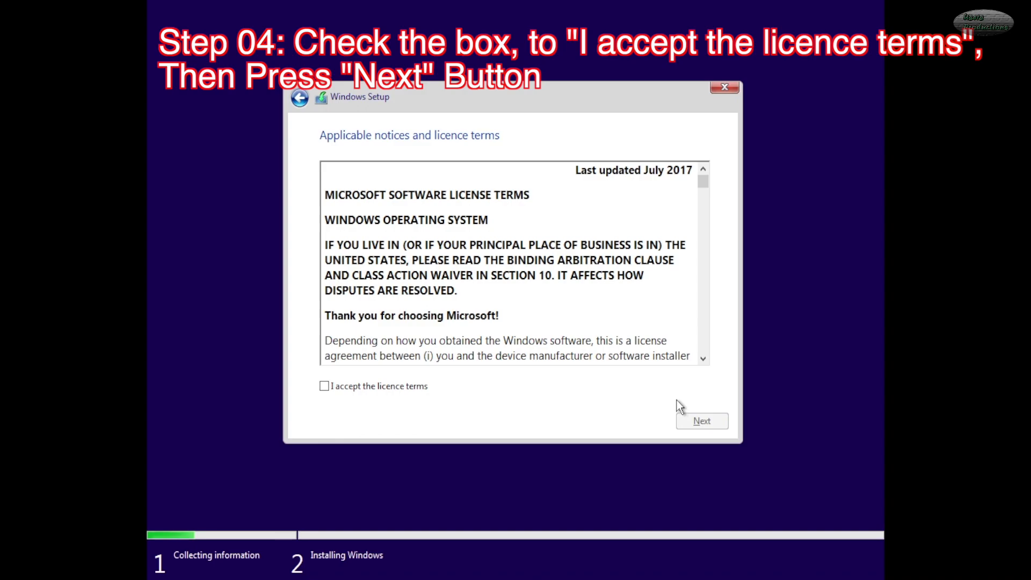
- Scroll through the licence and tick 'I accept the licence terms' to proceed
drag(702, 183, 686, 377)
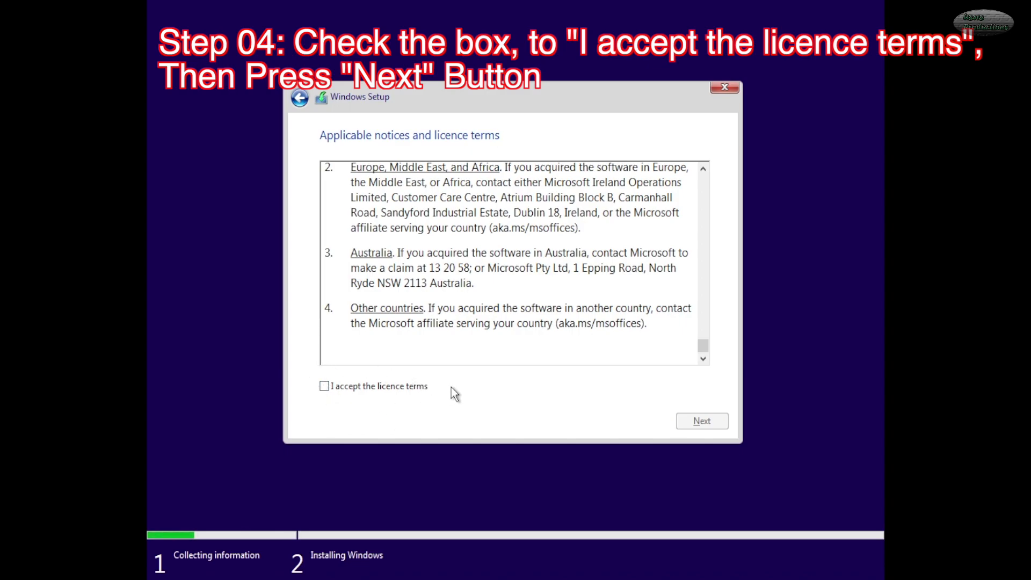
click(325, 386)
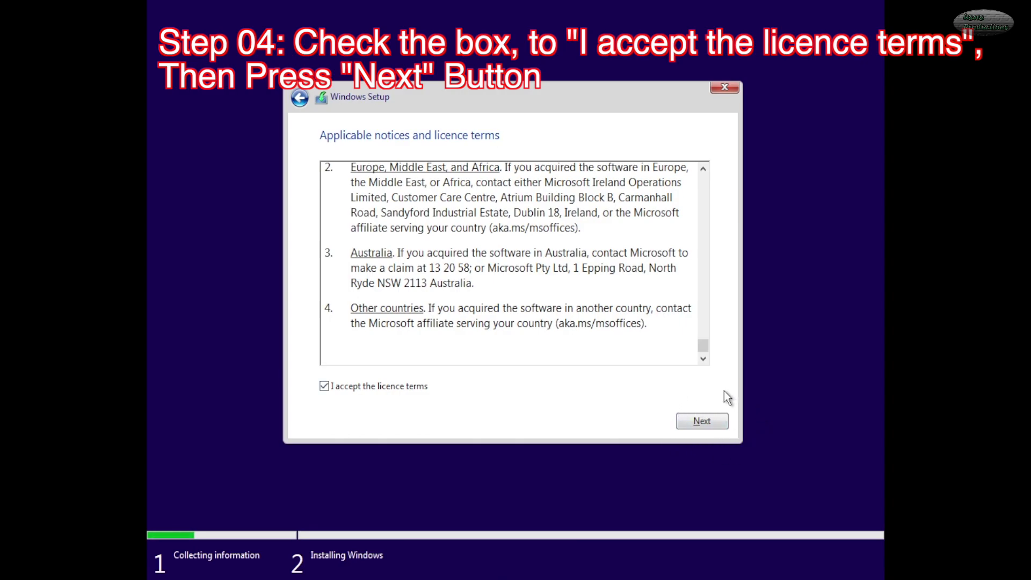
click(701, 422)
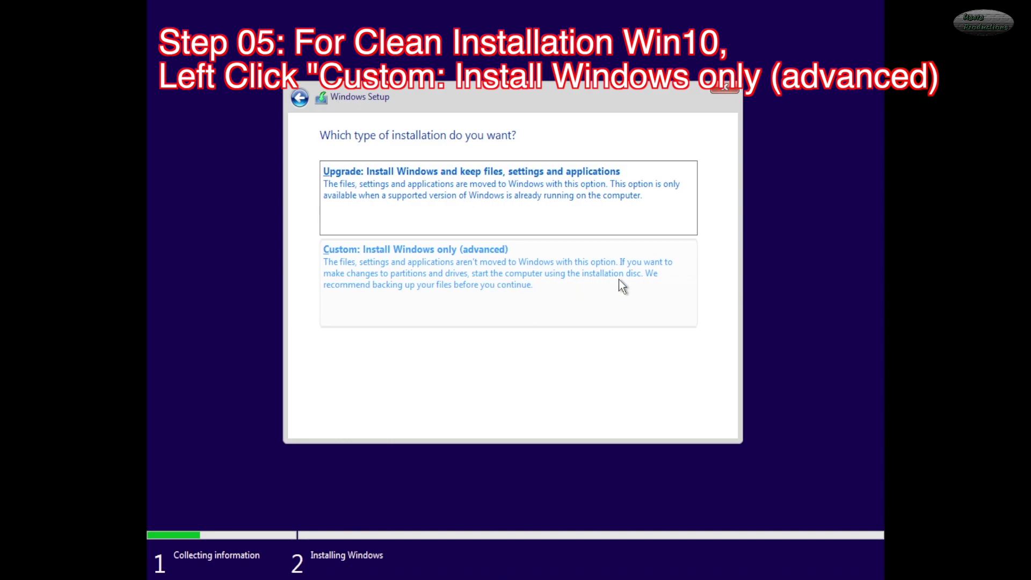
- Choose Custom install and create one full-size partition on Drive 0, allowing System Reserved
click(444, 276)
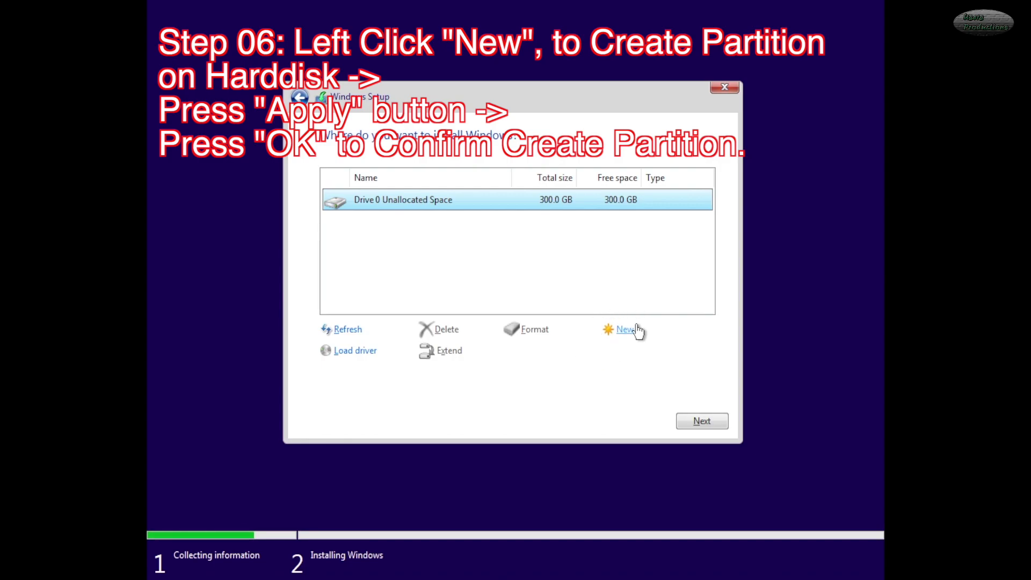
click(619, 328)
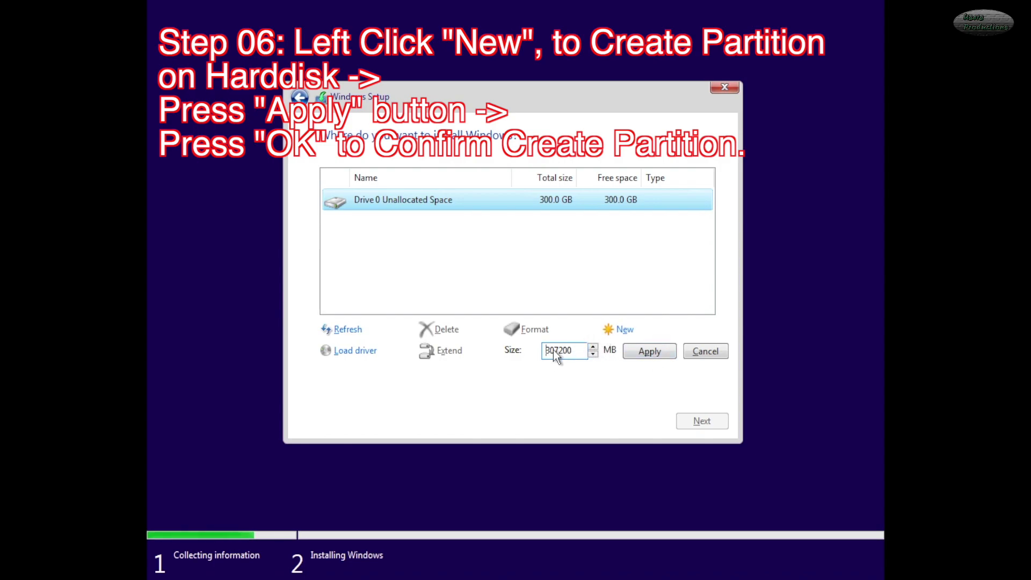
click(654, 350)
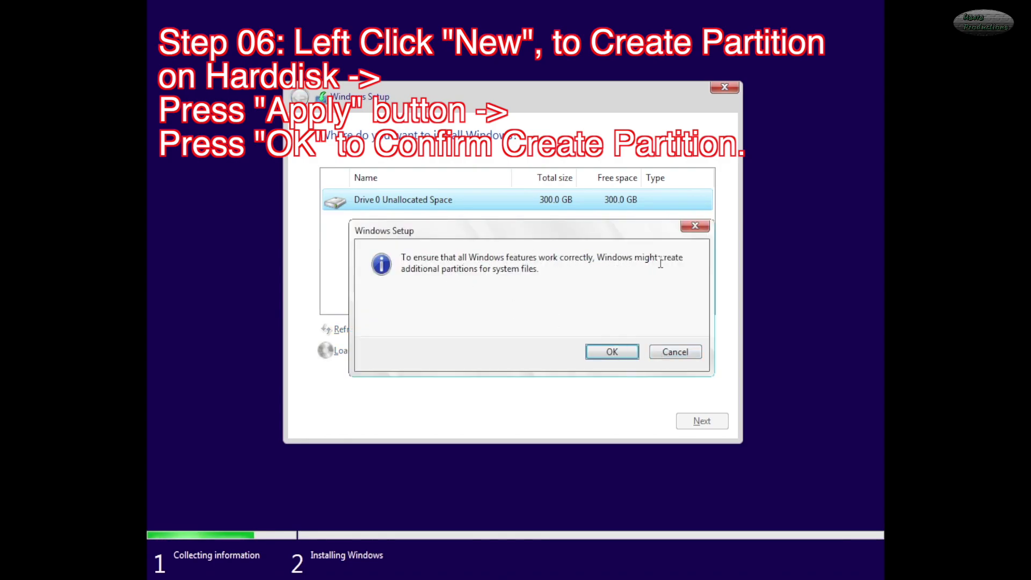
click(604, 350)
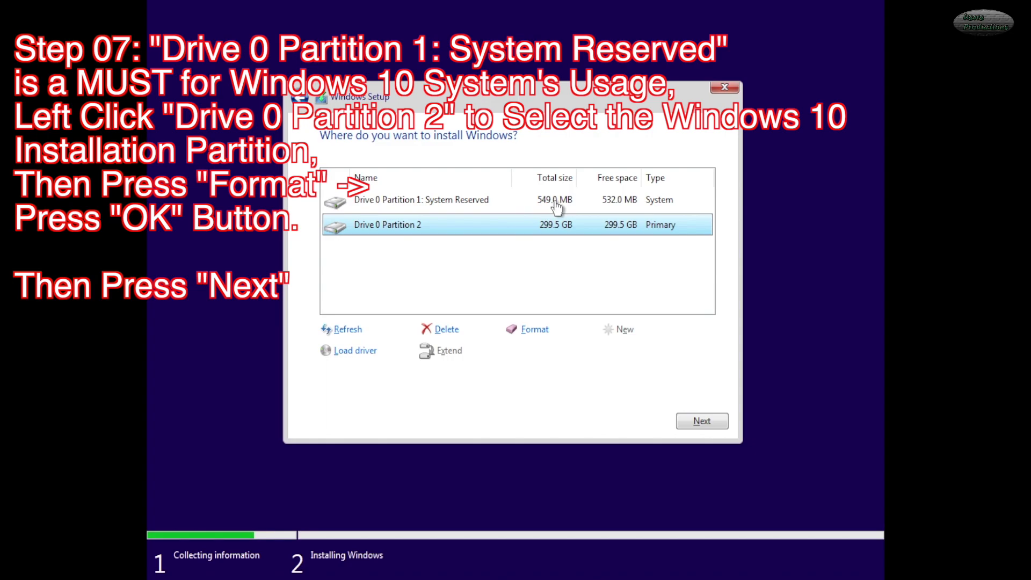
- Format Drive 0 Partition 2 and start installing Windows onto it
click(414, 230)
click(534, 329)
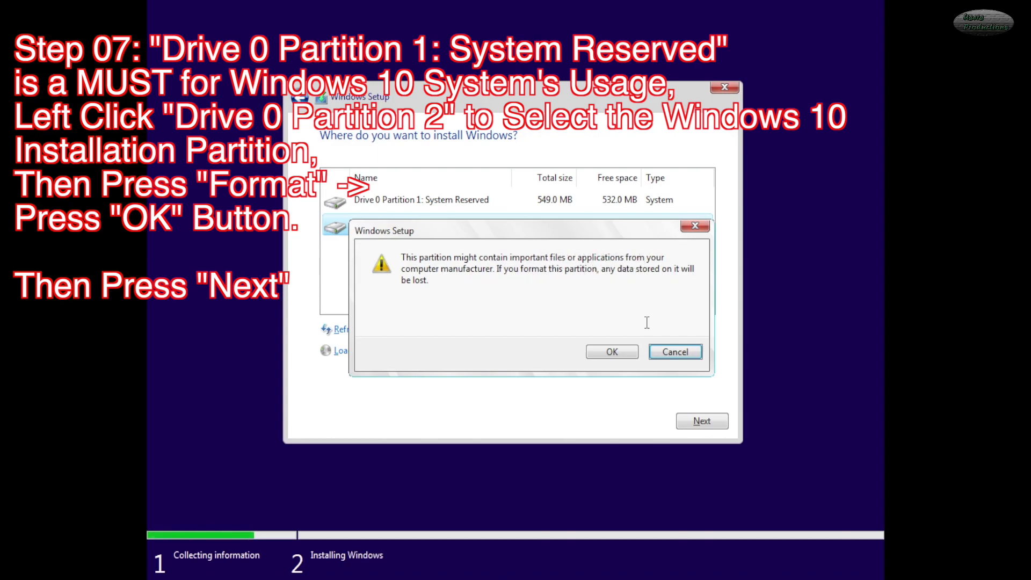
click(596, 350)
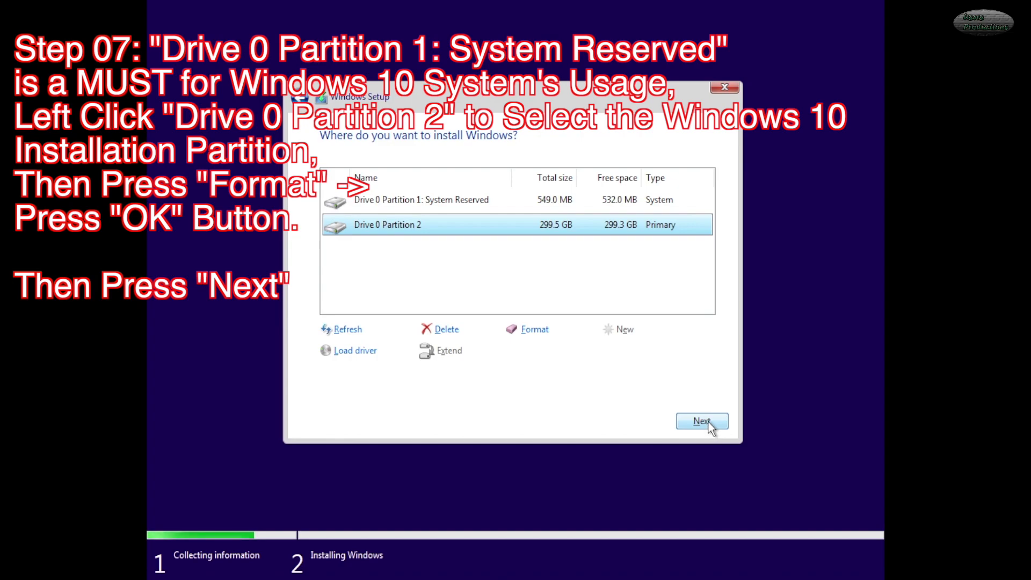
click(394, 226)
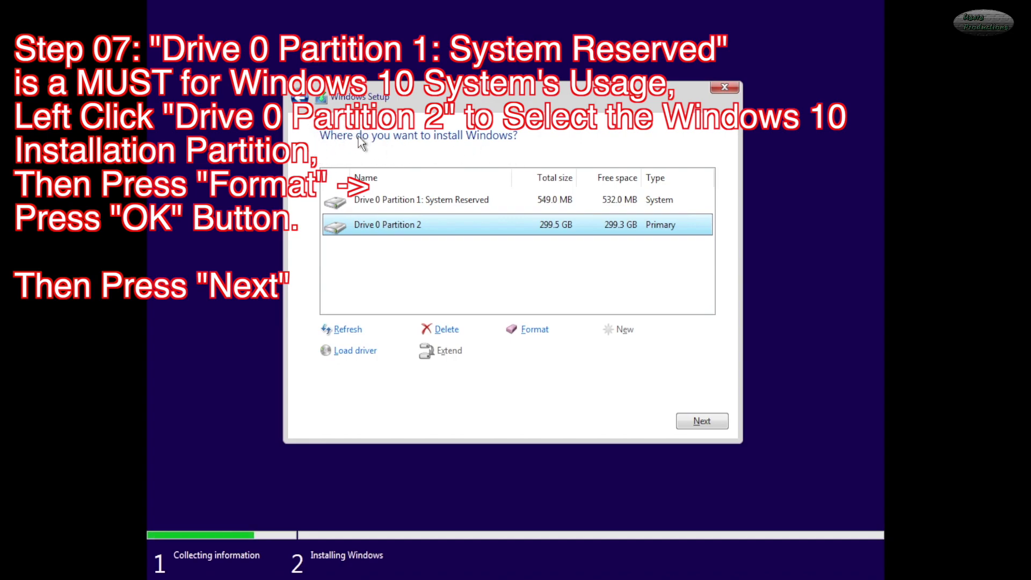
click(393, 230)
click(694, 423)
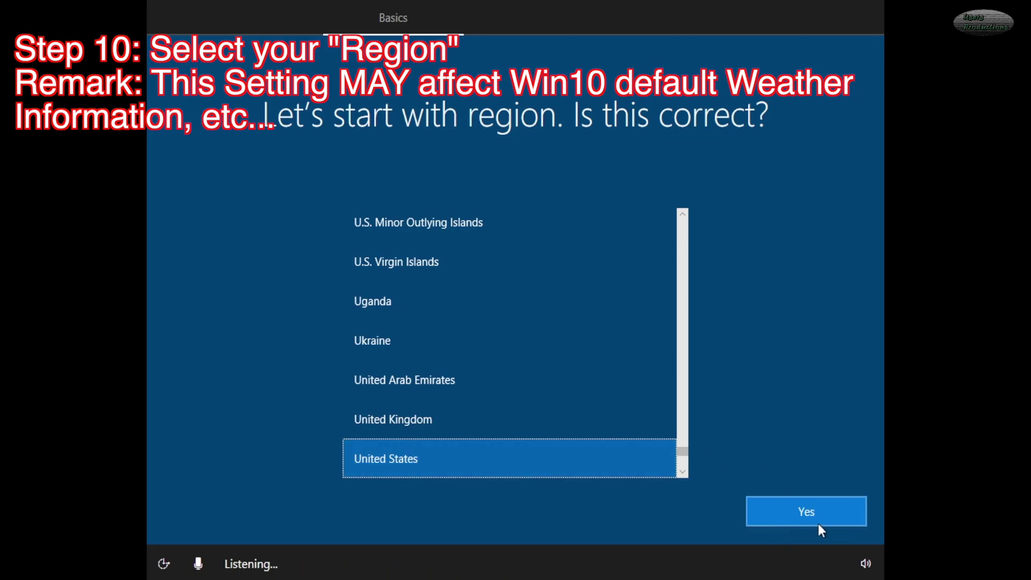
- Confirm United States region and United Kingdom keyboard, skipping a second layout
click(816, 506)
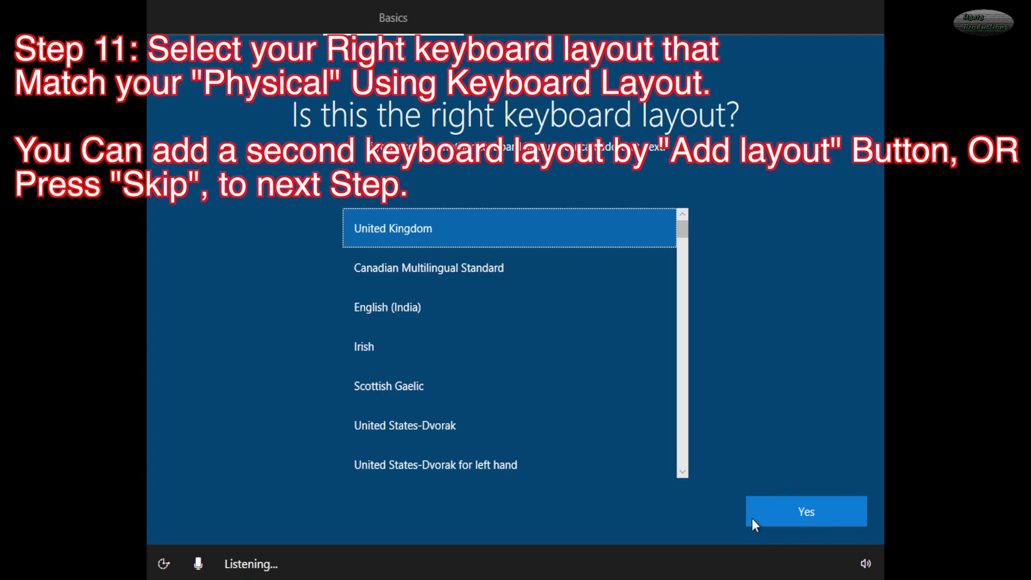
click(813, 506)
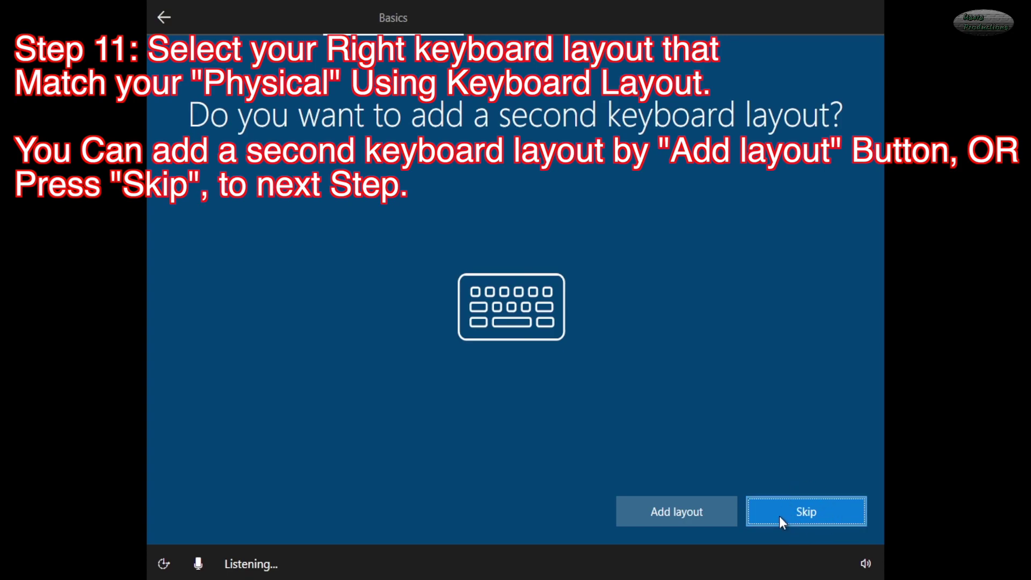
click(804, 510)
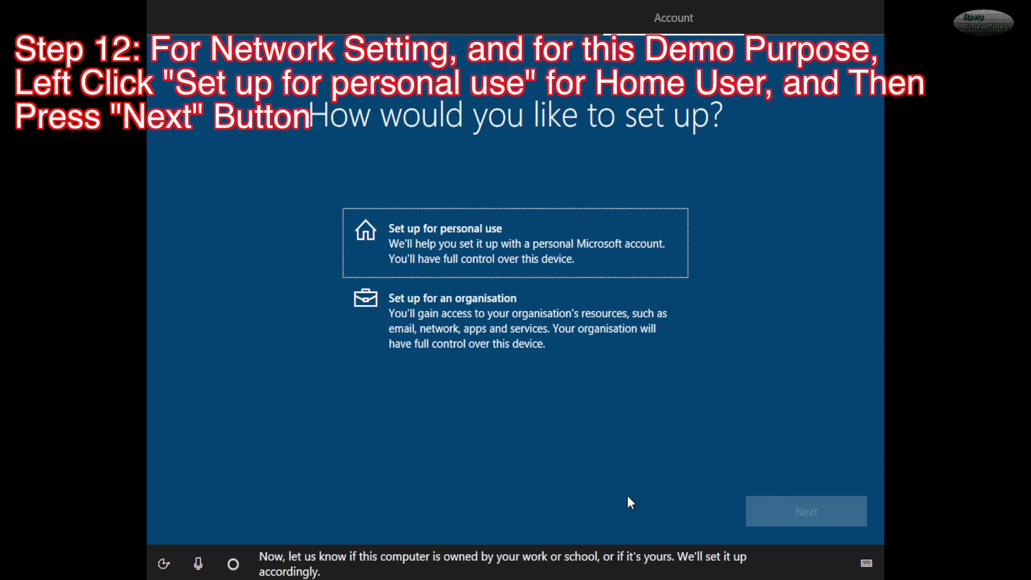
- Choose 'Set up for personal use' and continue to the sign-in page
click(446, 234)
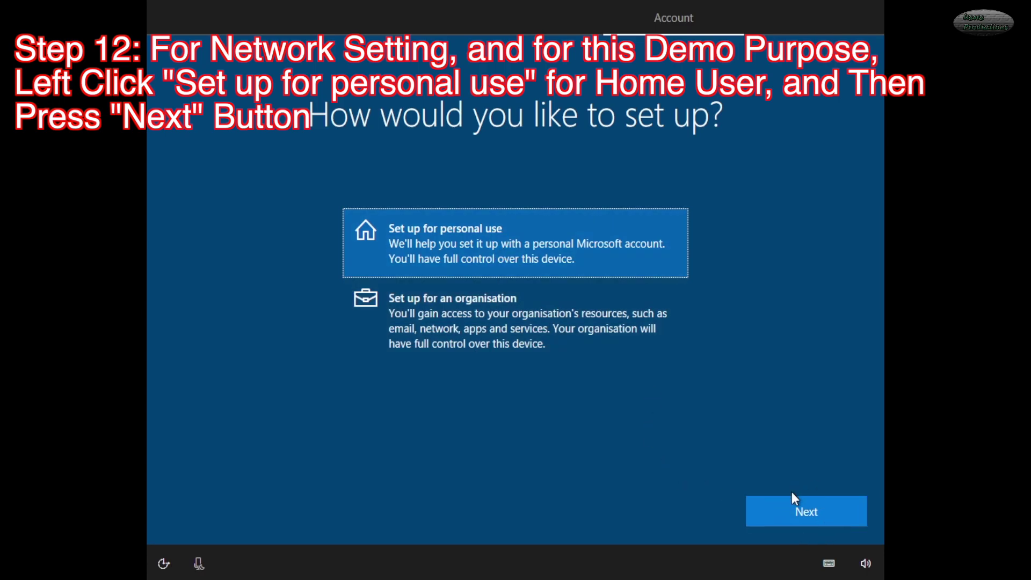
click(798, 511)
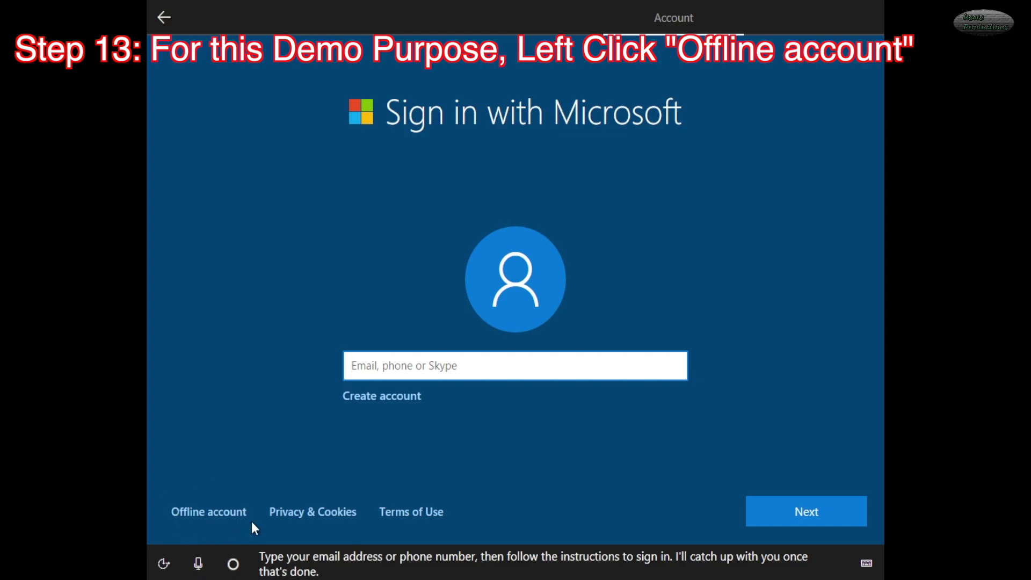
- Choose 'Offline account' instead of signing in with a Microsoft account
click(190, 512)
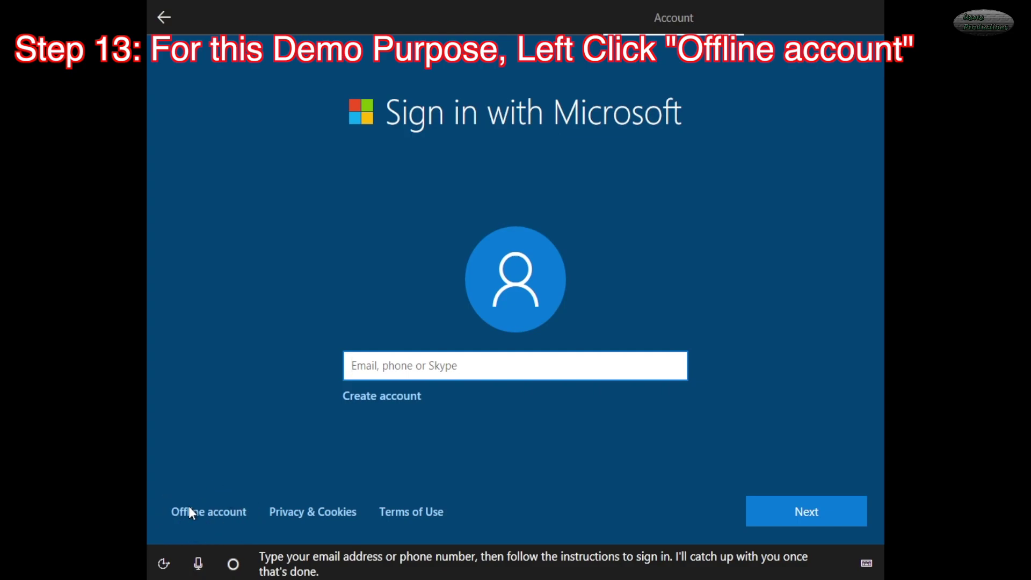
click(220, 509)
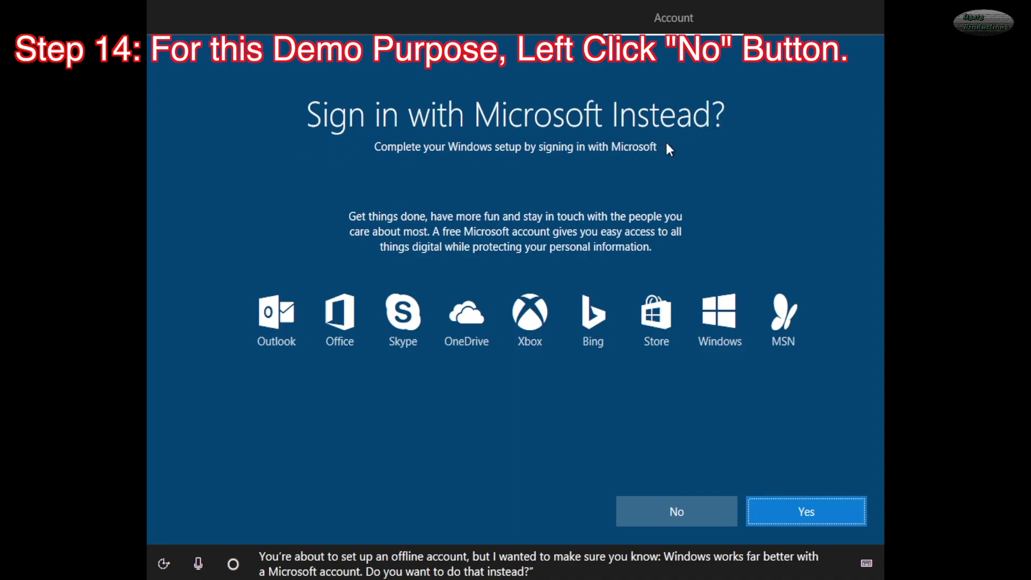
- Answer No to the 'Sign in with Microsoft instead?' suggestion
click(674, 516)
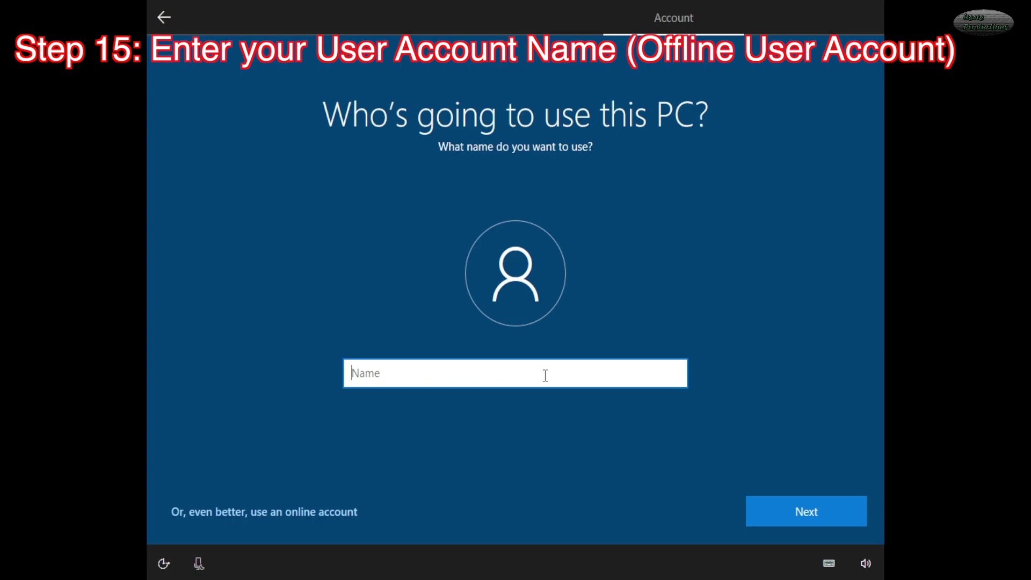
- Enter win10 as the offline account name and continue
text(win10)
click(804, 510)
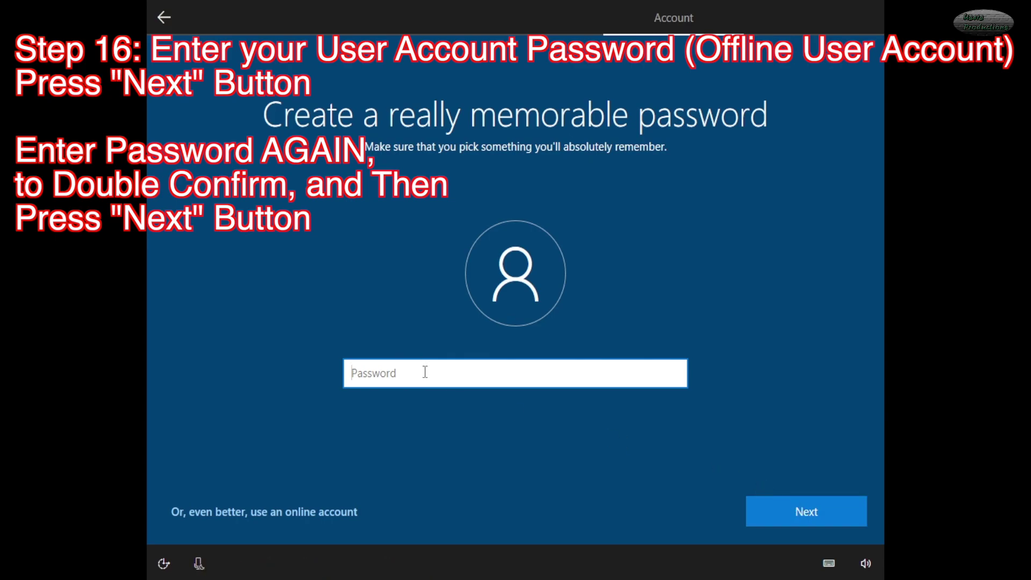
- Type the account password, then retype it in Confirm password
text(a)
key(BackSpace)
text(•••••••••••)
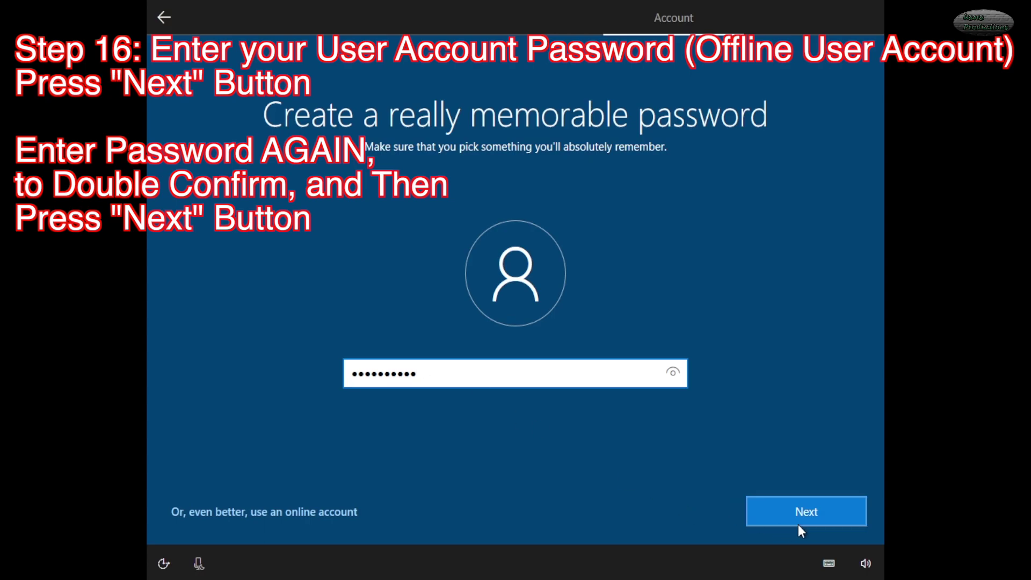
click(800, 505)
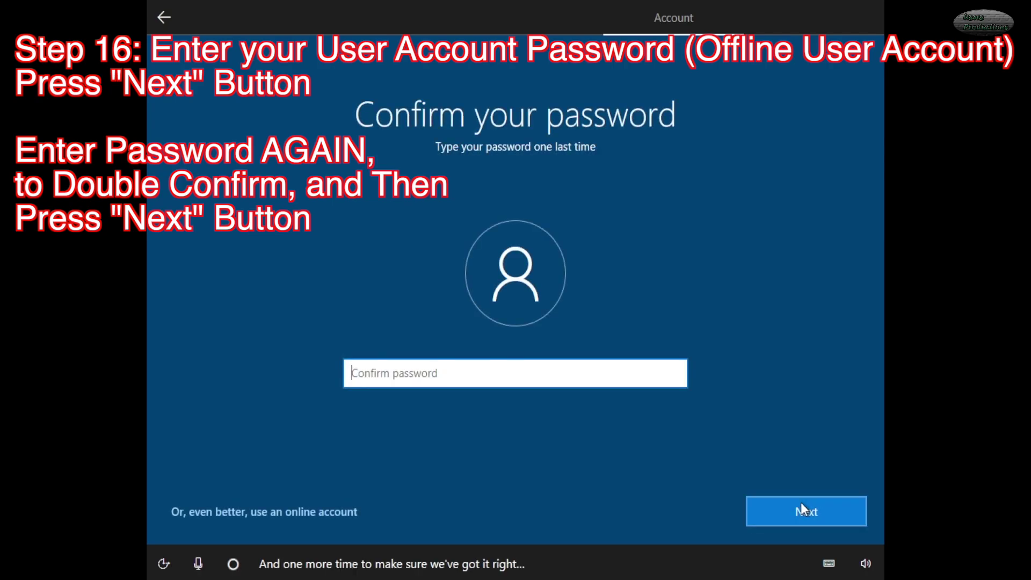
text(•••••••••••)
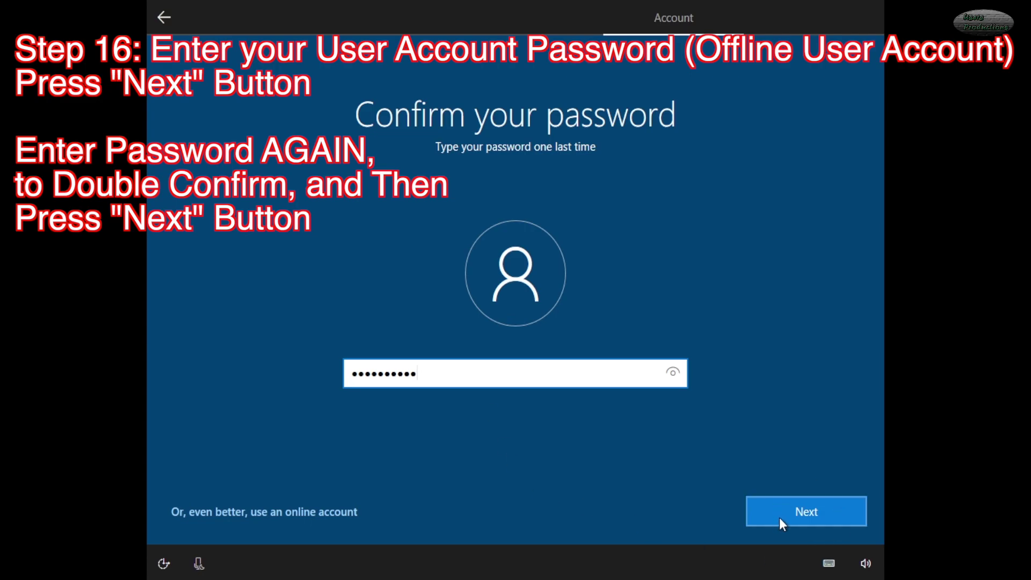
click(797, 513)
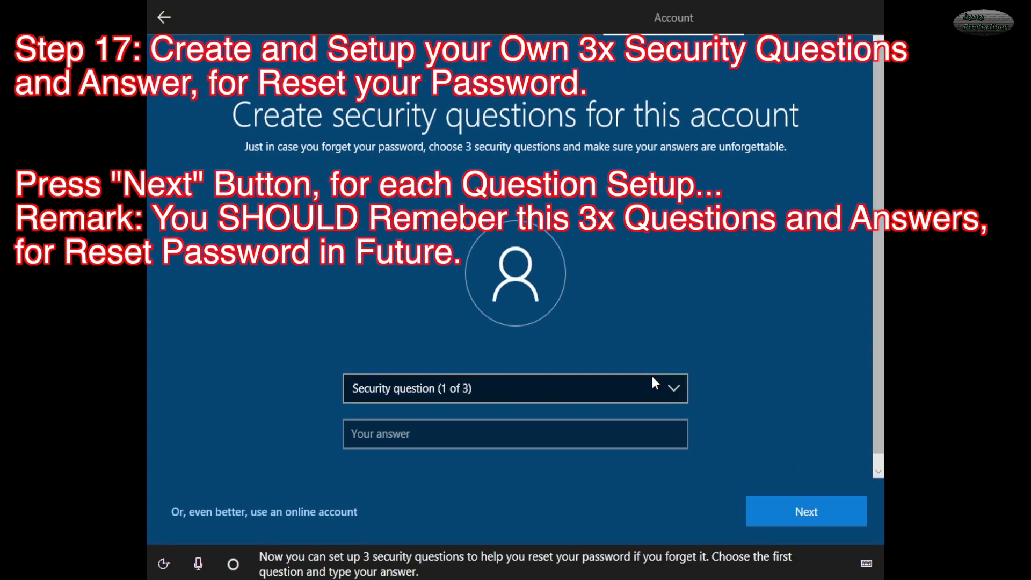
- Choose the first pet's name security question and enter its answer
click(671, 388)
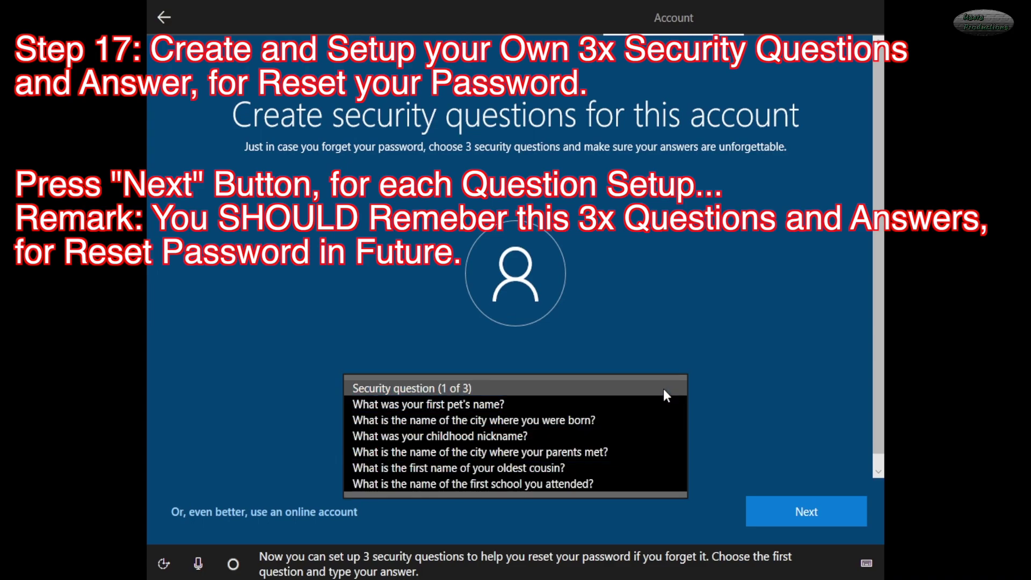
click(647, 403)
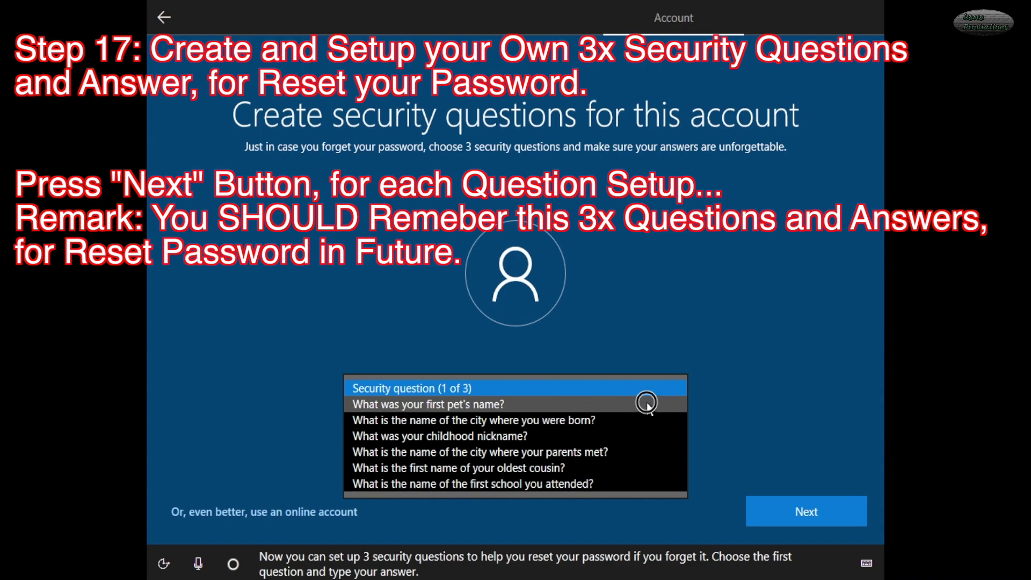
click(585, 440)
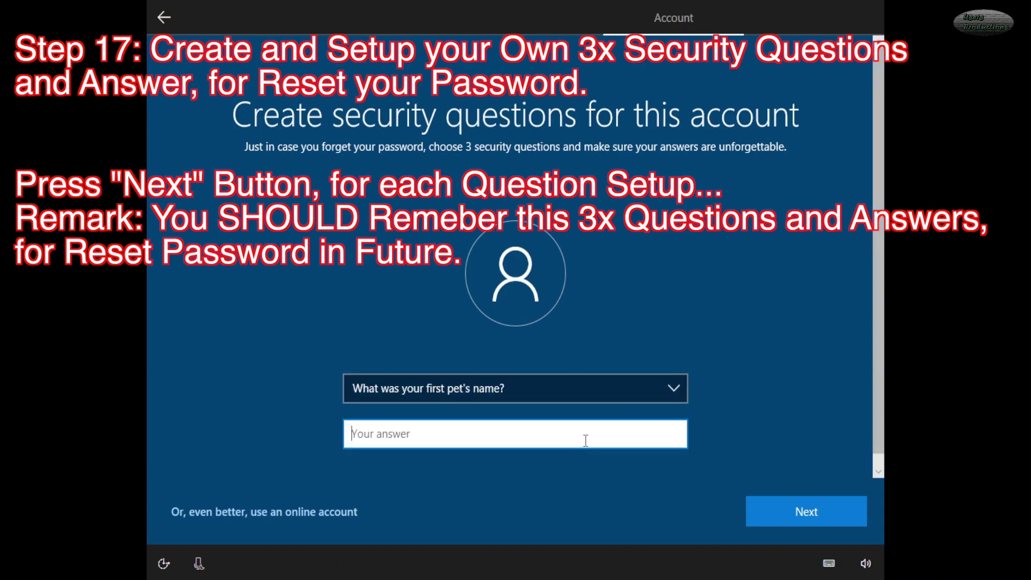
text(cat)
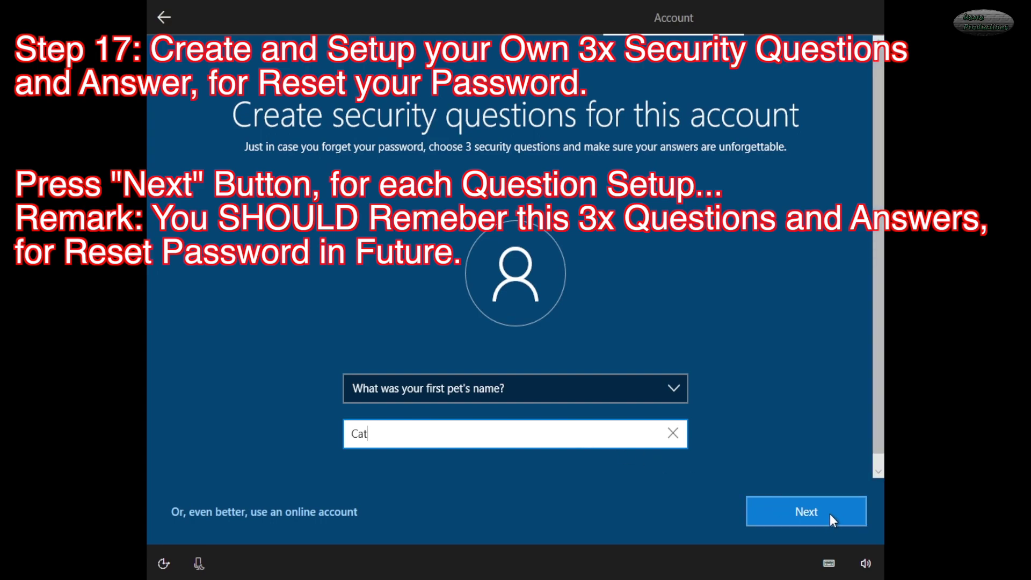
click(810, 511)
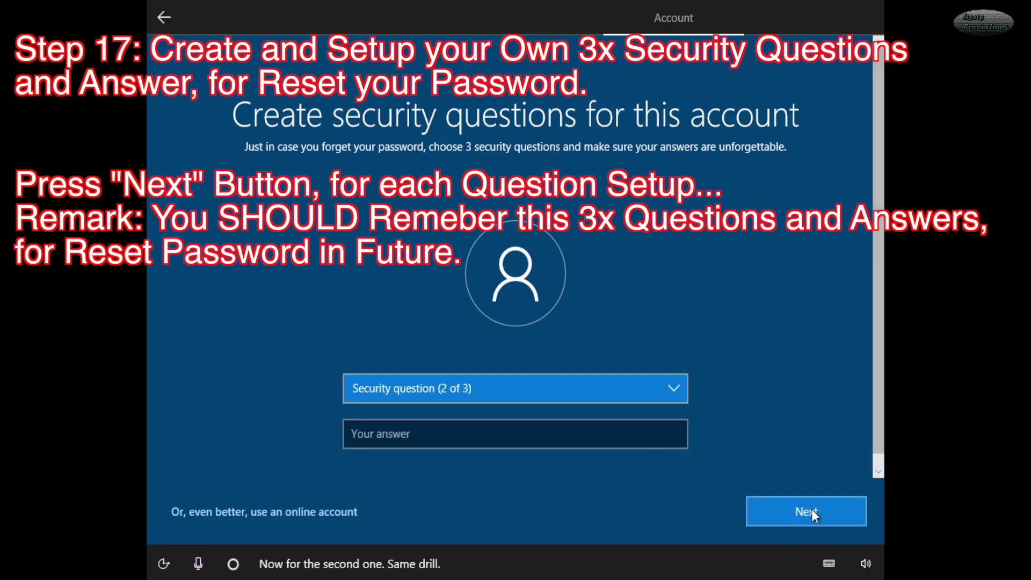
- Choose the birth city security question and enter its answer
click(569, 389)
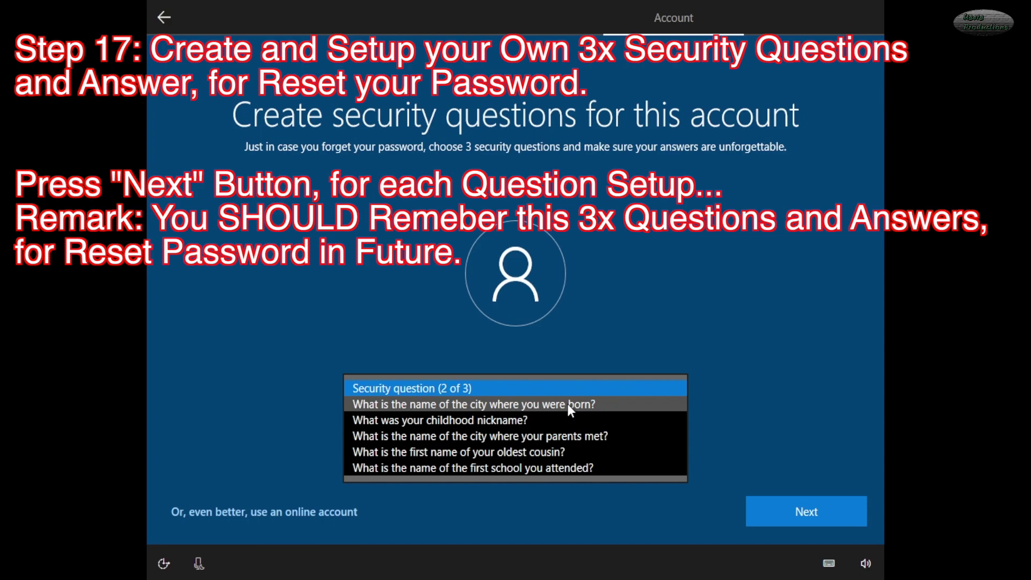
click(568, 404)
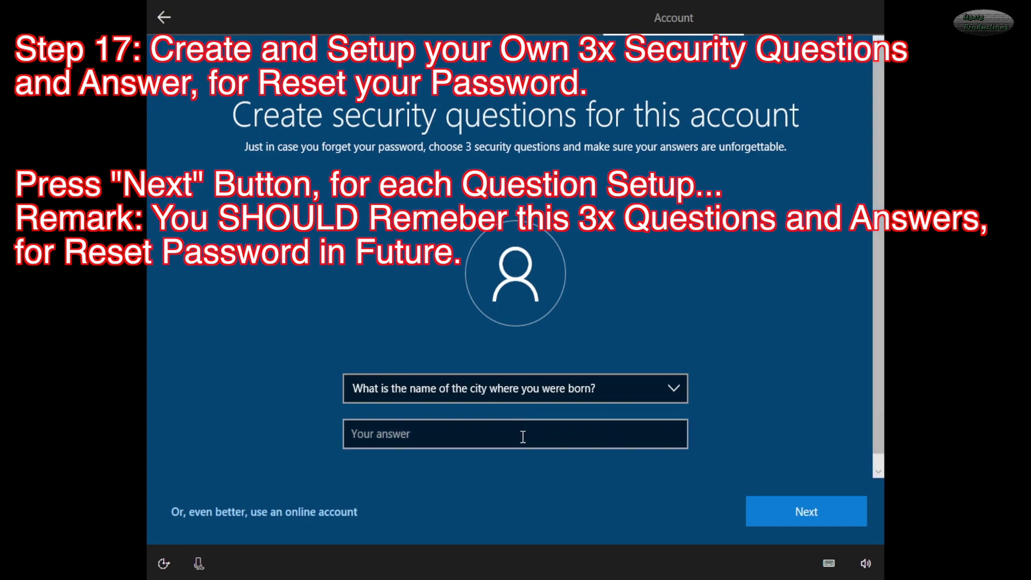
click(527, 436)
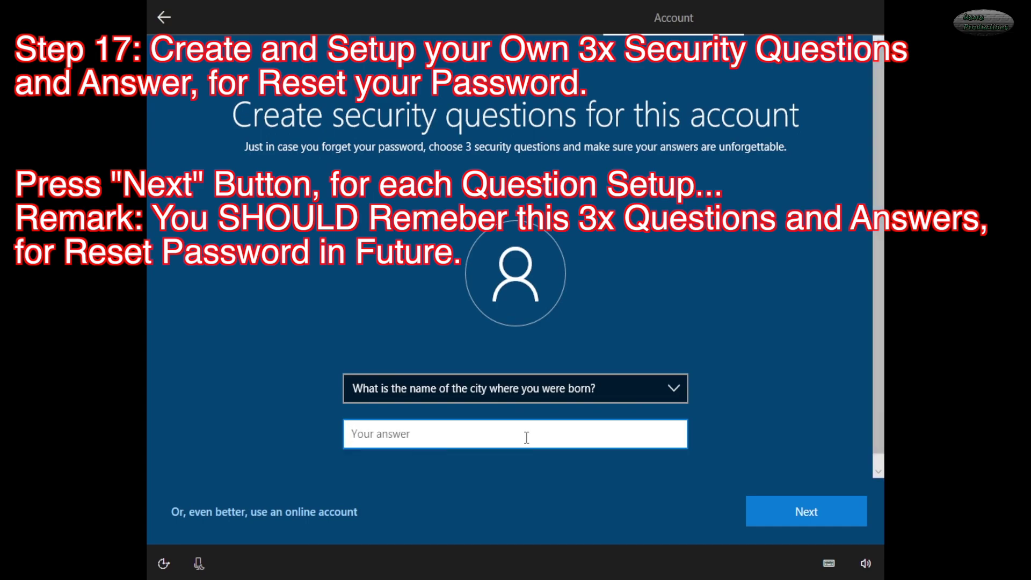
text(US)
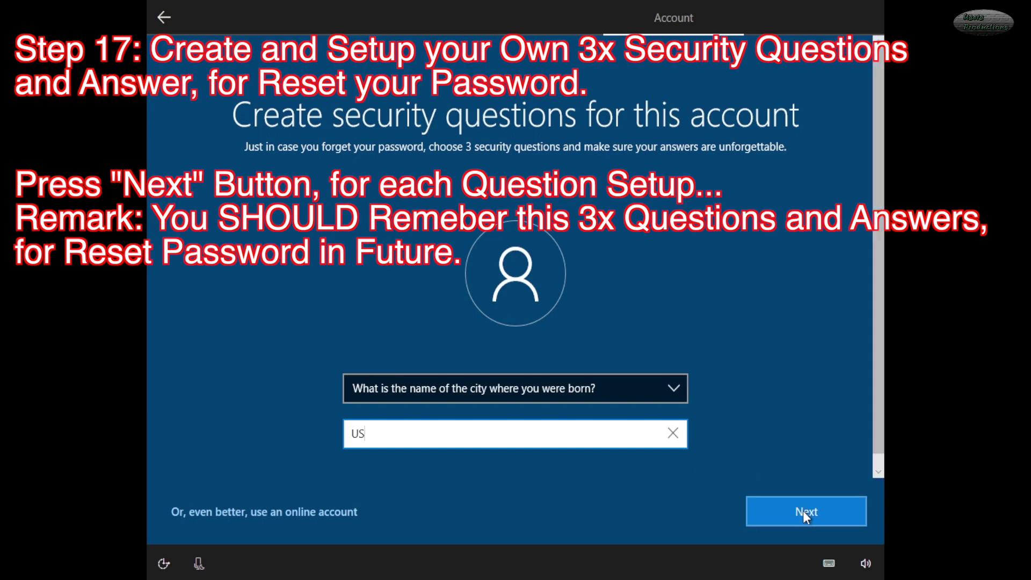
click(804, 511)
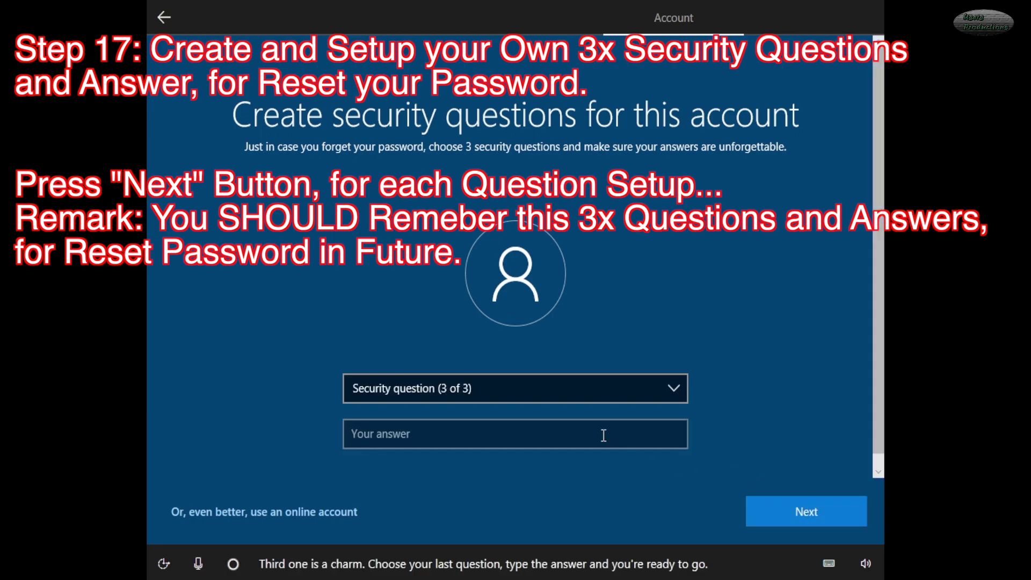
- Choose the childhood nickname security question and enter its answer
click(590, 391)
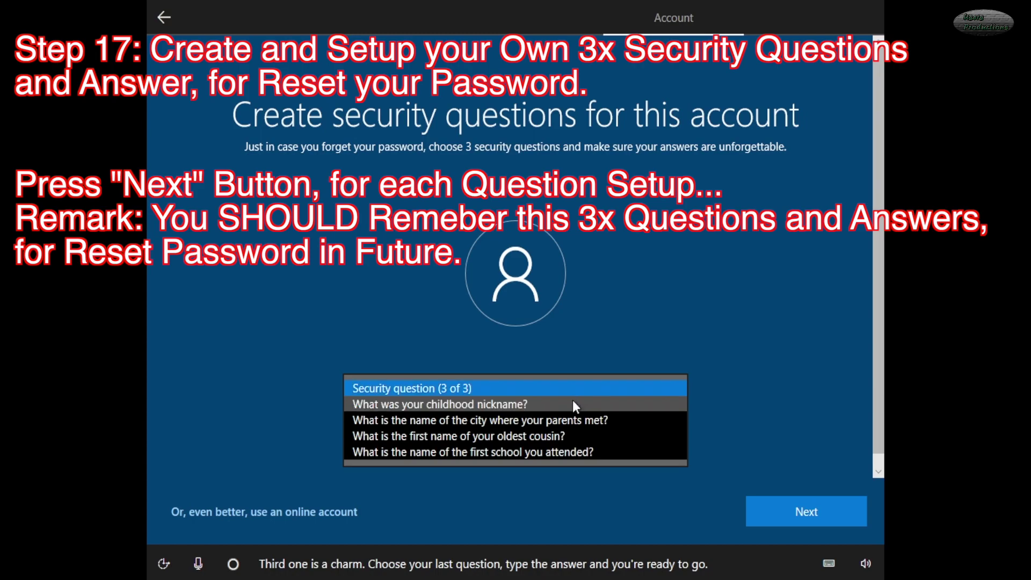
click(572, 404)
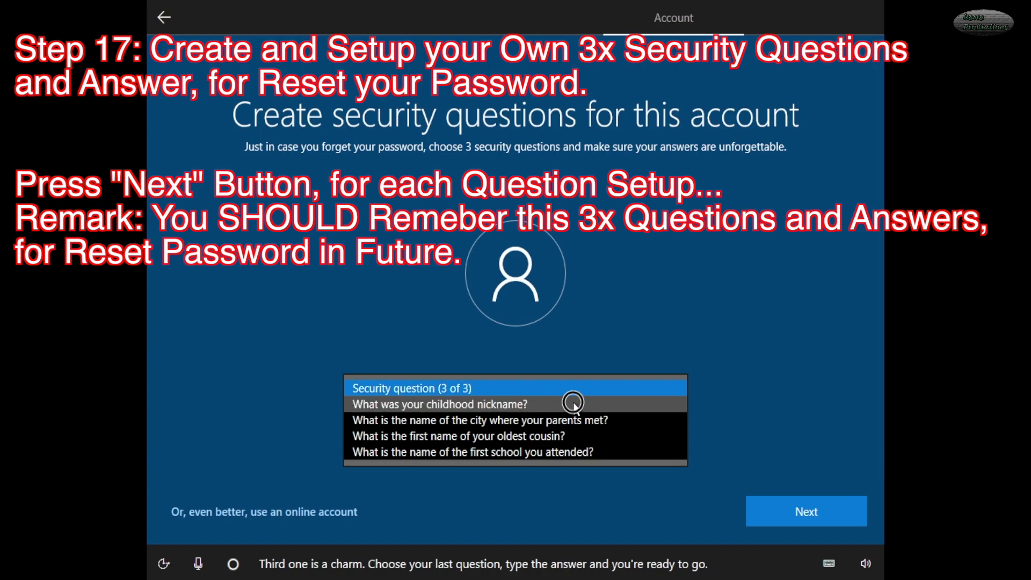
click(534, 440)
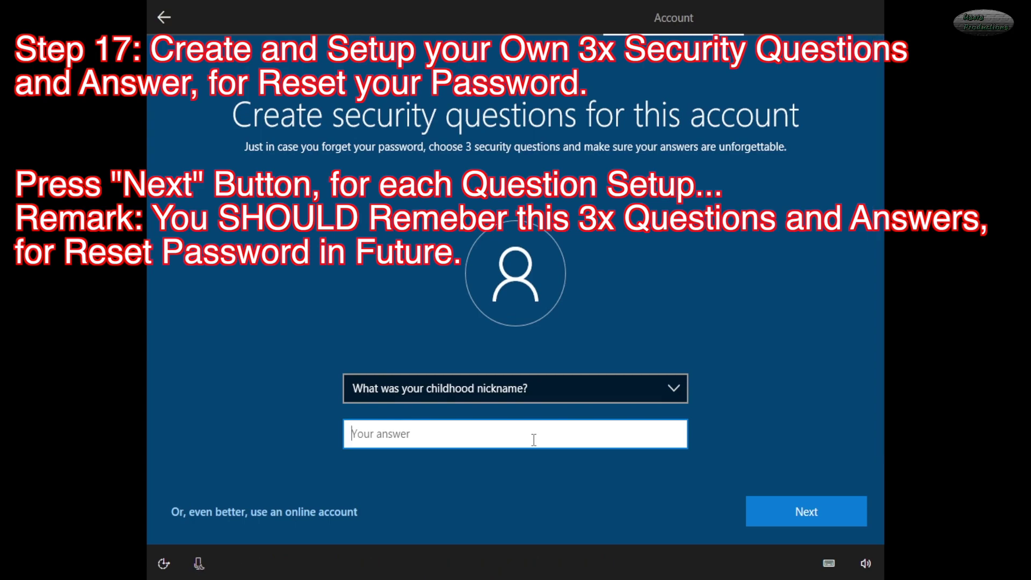
text(nickname)
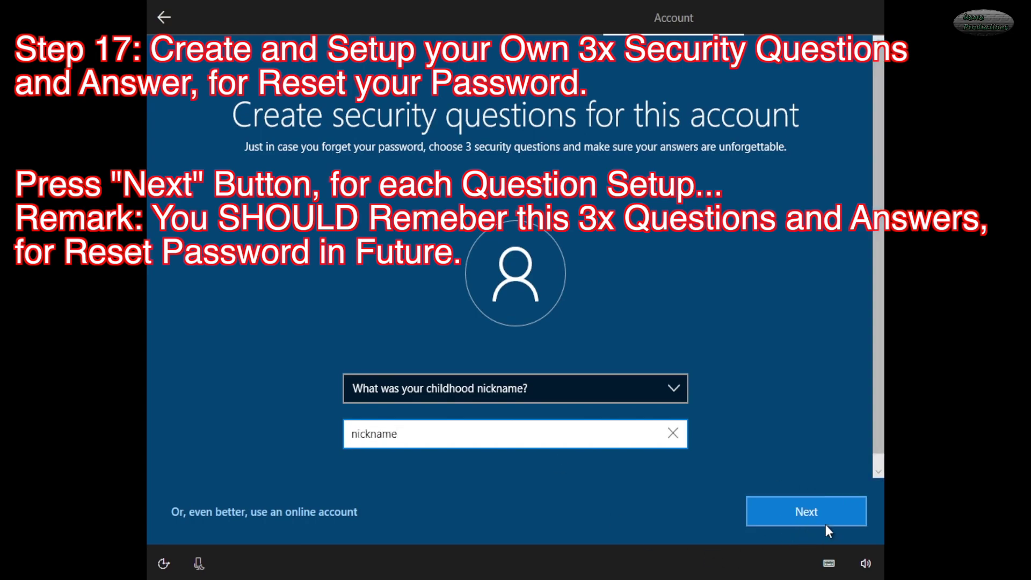
click(814, 510)
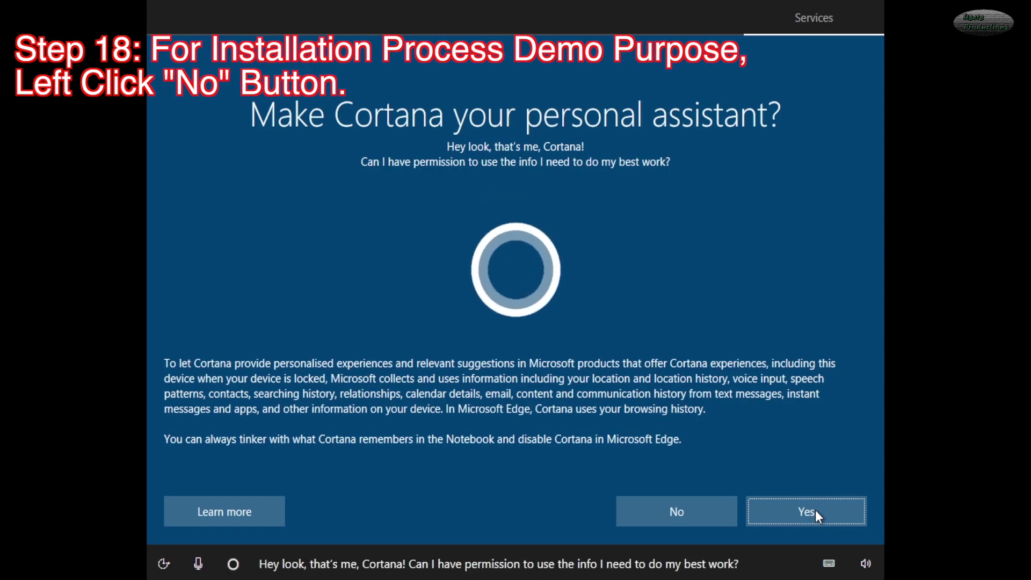
- Answer No to making Cortana the personal assistant
click(682, 510)
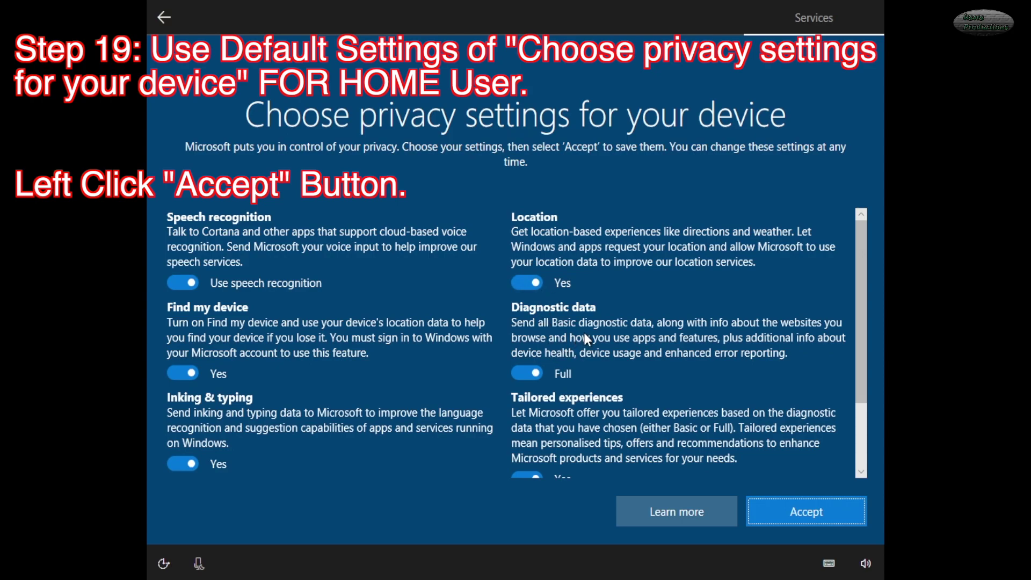
- Review the privacy settings and accept them unchanged, with diagnostic data left at Full
drag(863, 315, 861, 416)
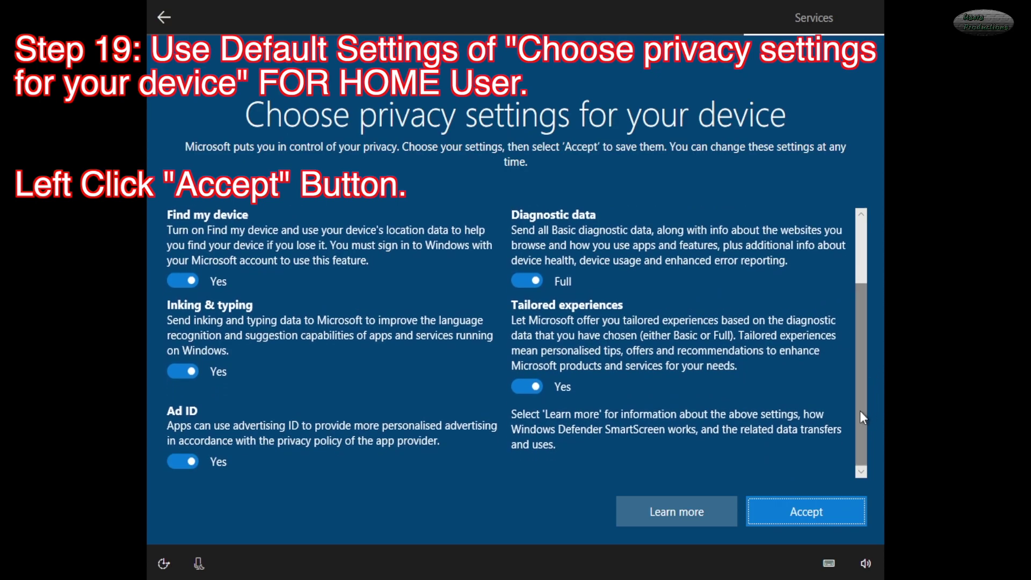
click(808, 508)
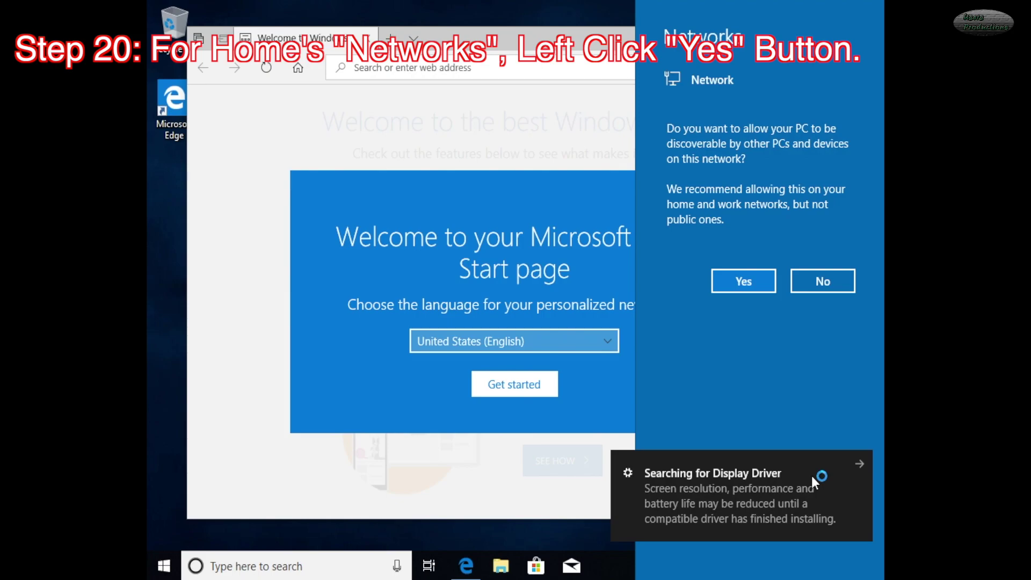
- Make the PC discoverable on the network, dismiss Edge's welcome, and close Edge
click(744, 279)
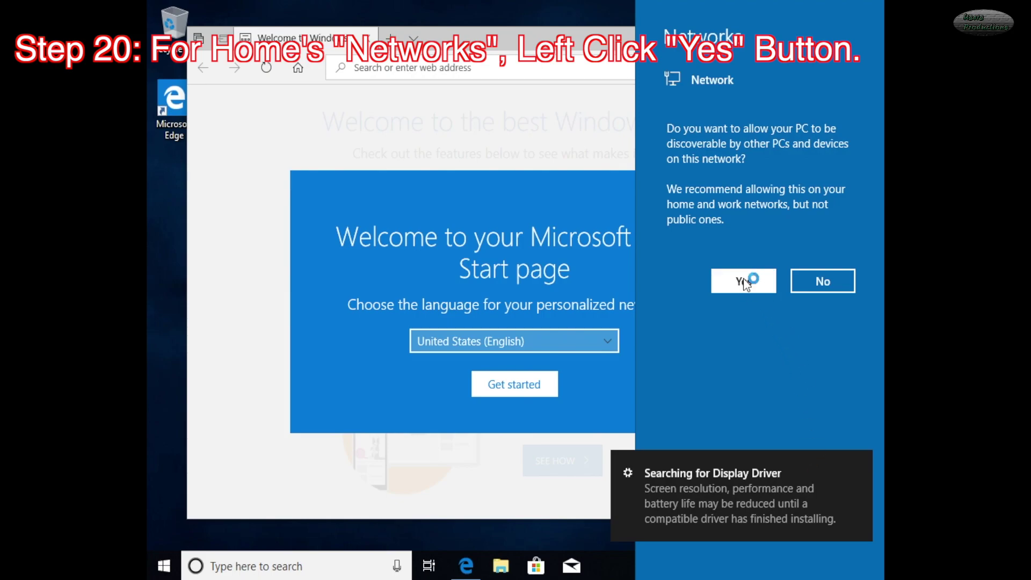
click(744, 281)
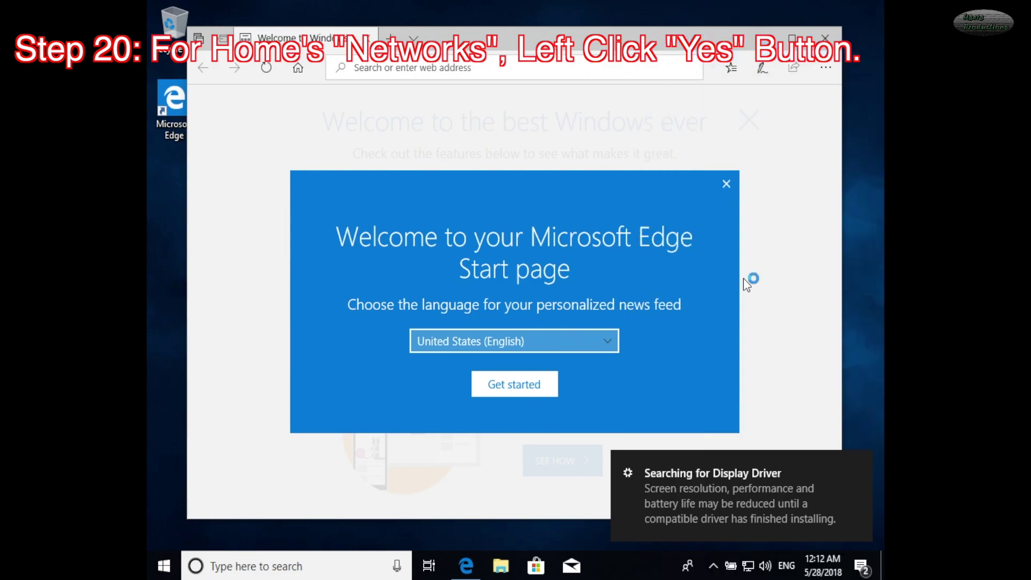
click(509, 391)
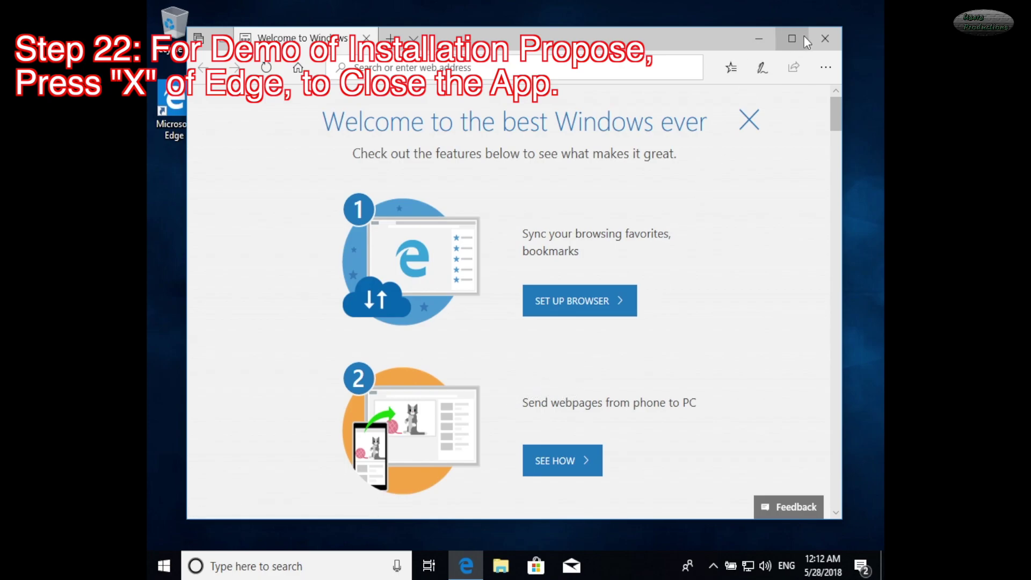
click(824, 44)
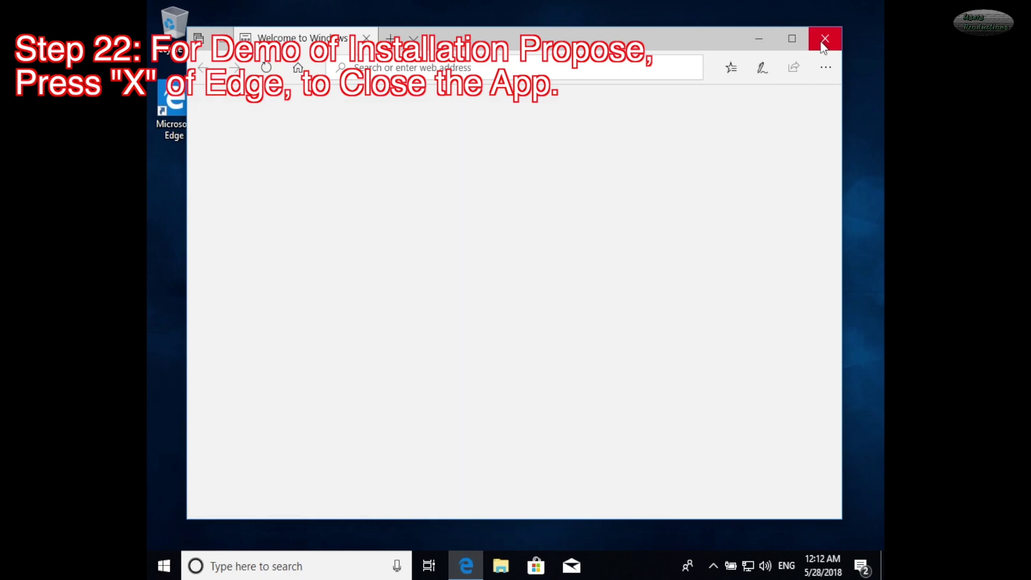